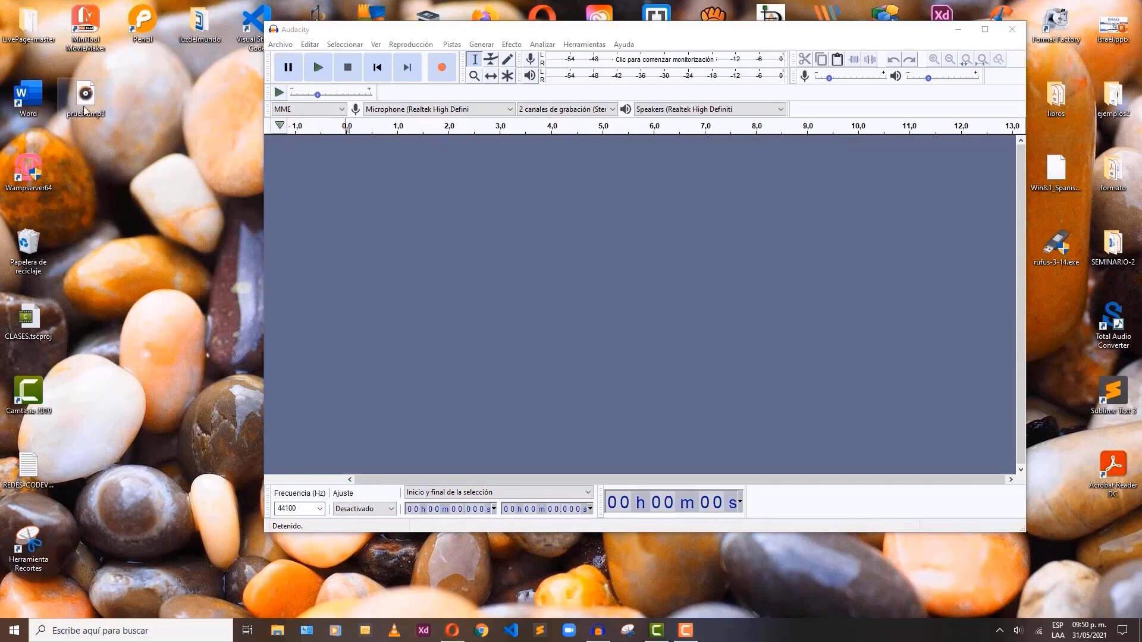
- Import prueba.mp3 from the desktop into the empty Audacity project and maximize the window
left_click_drag(83, 105, 527, 225)
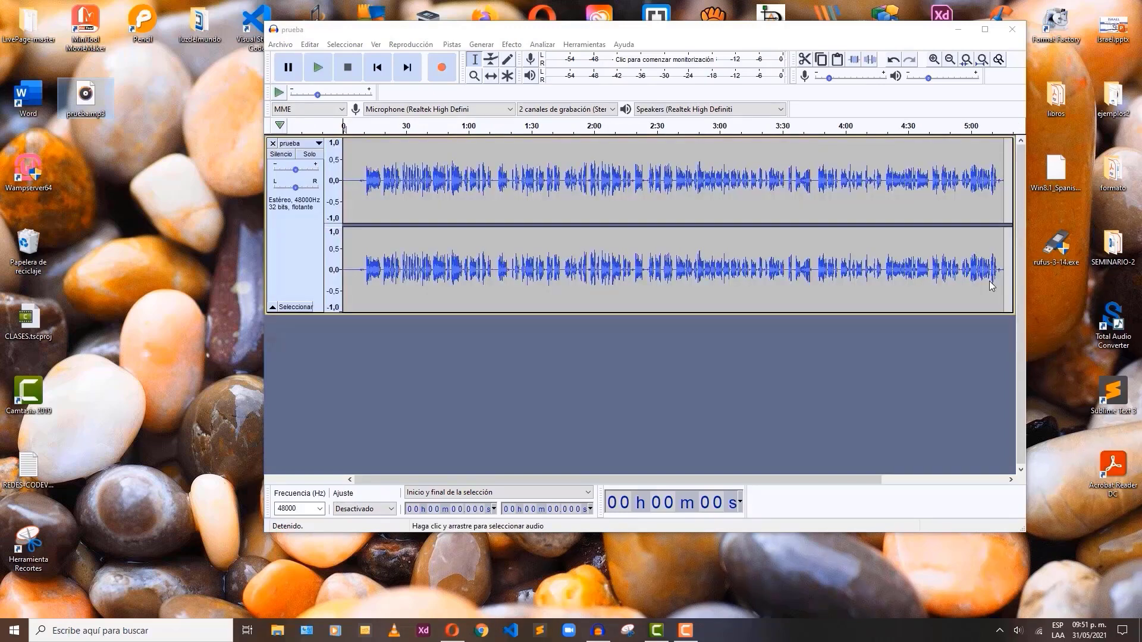
left_click(985, 30)
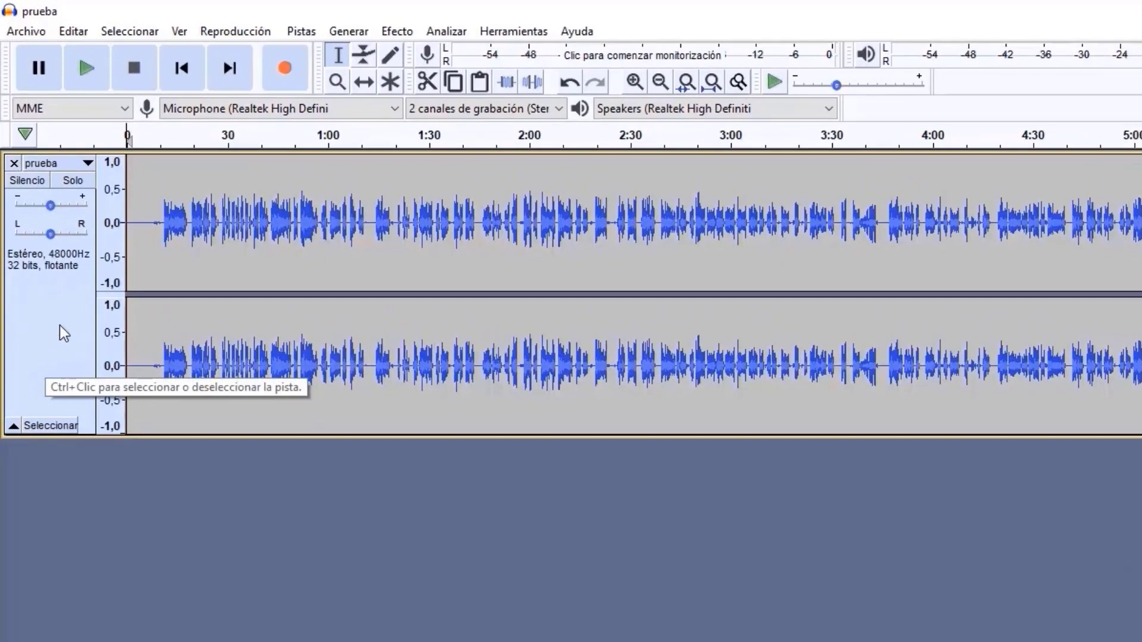
- Apply the Compressor effect to the whole track with a -12 dB threshold, -40 dB noise floor and 2:1 ratio
left_click(59, 325)
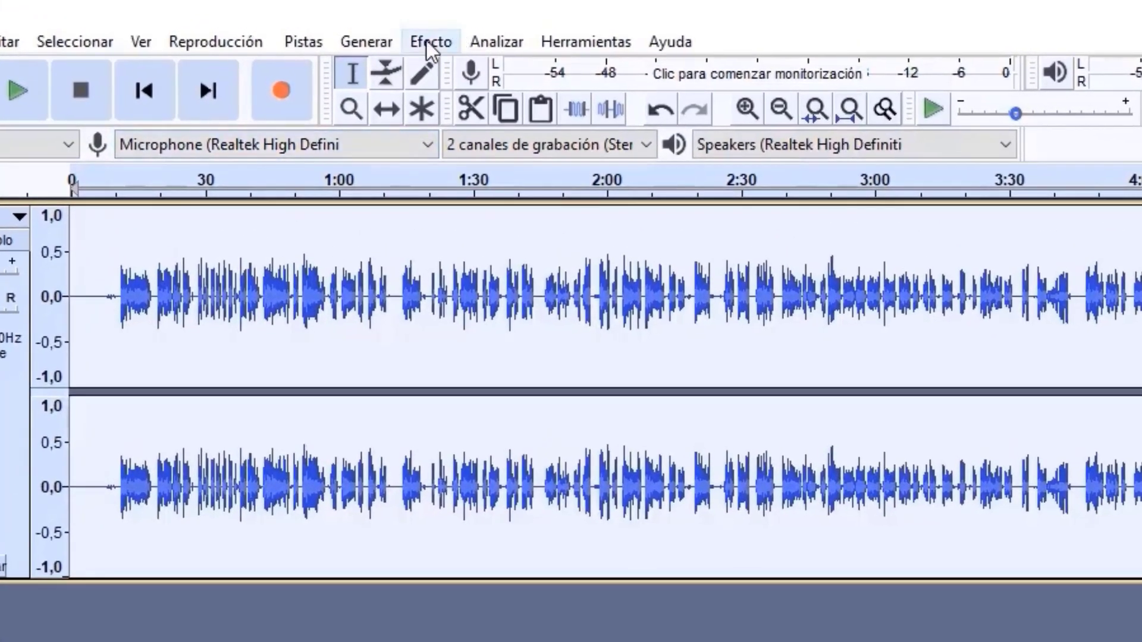
left_click(394, 30)
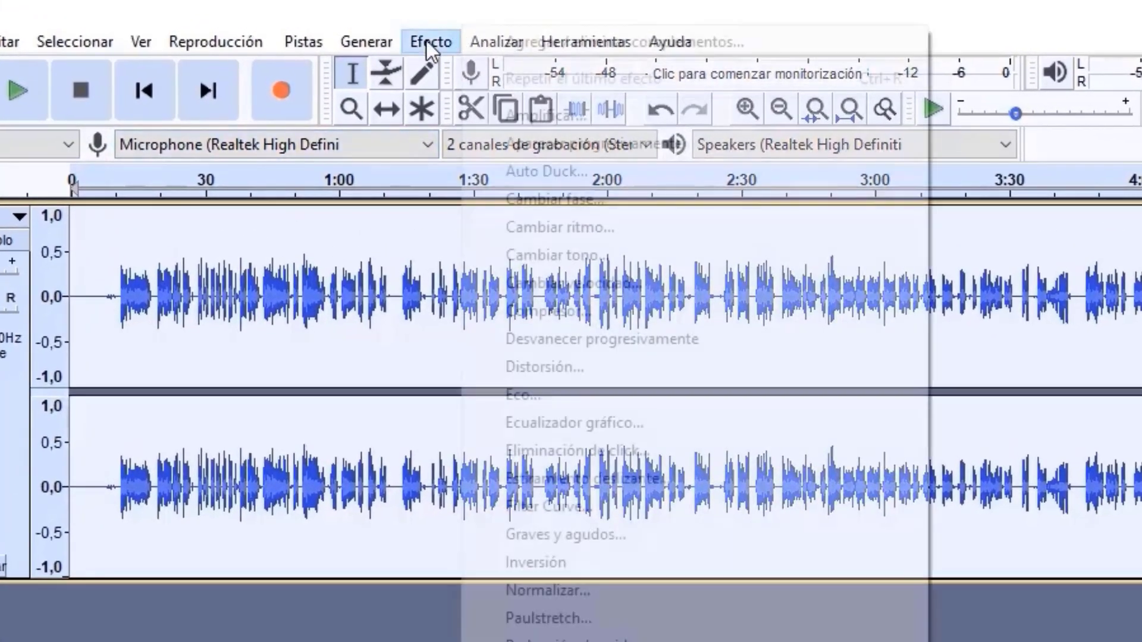
left_click(604, 310)
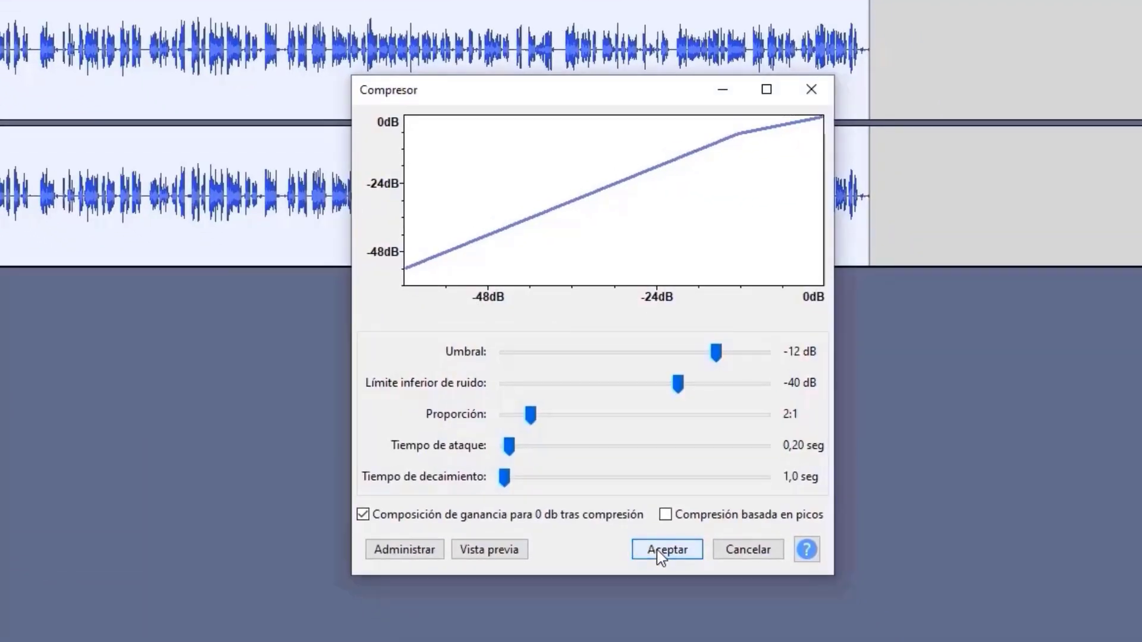
left_click(657, 550)
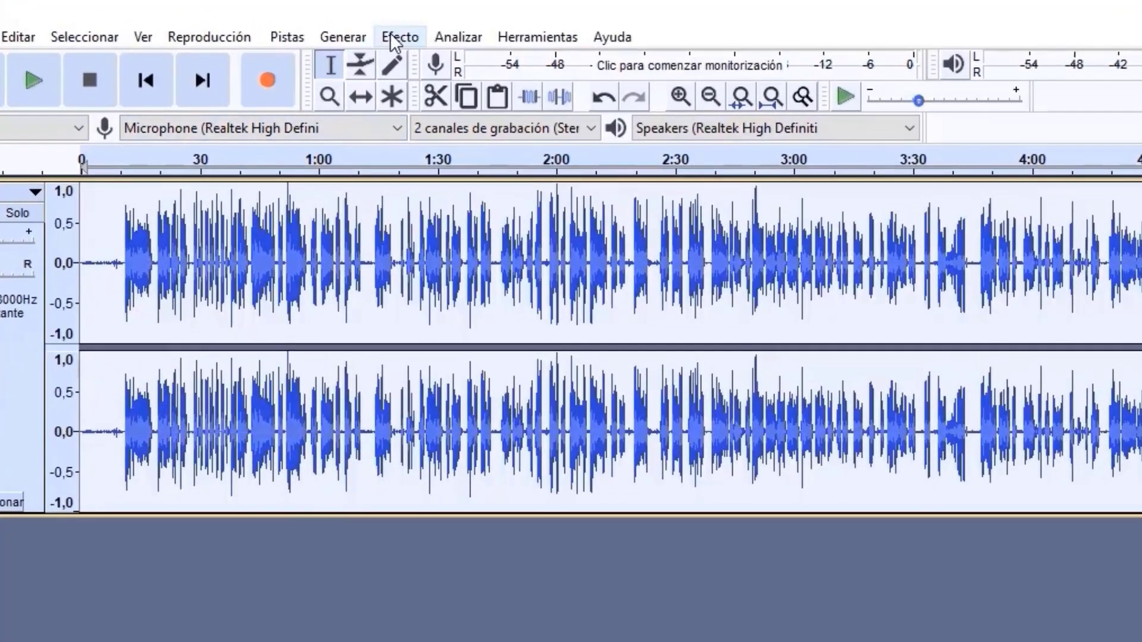
- Apply the graphic equalizer to the whole track using the original preset Realce de agudos
left_click(395, 33)
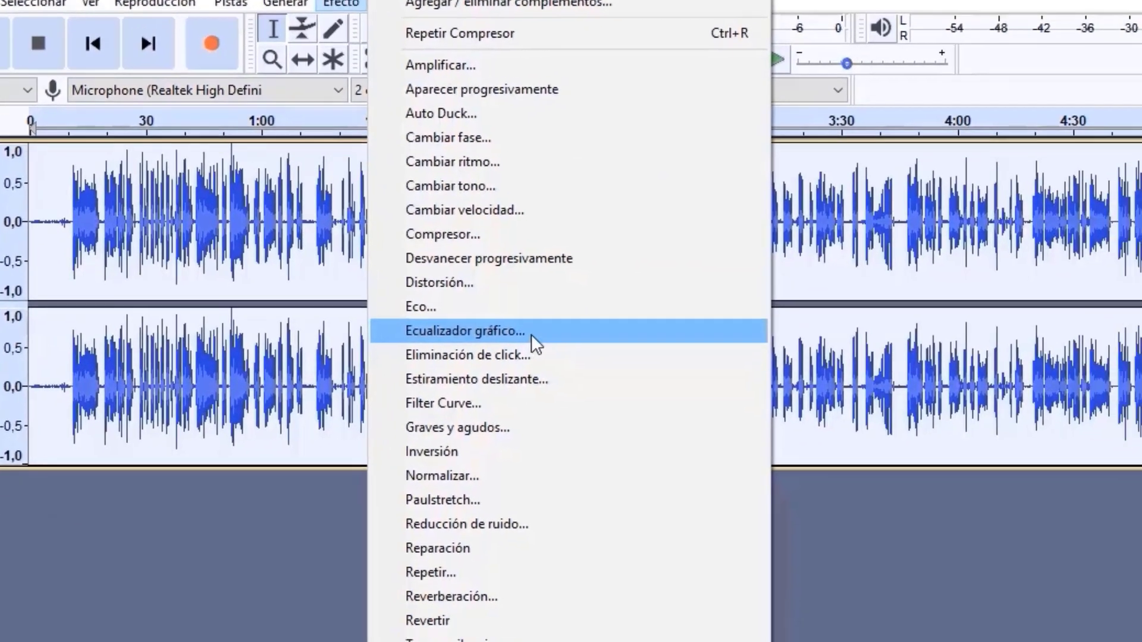
left_click(595, 378)
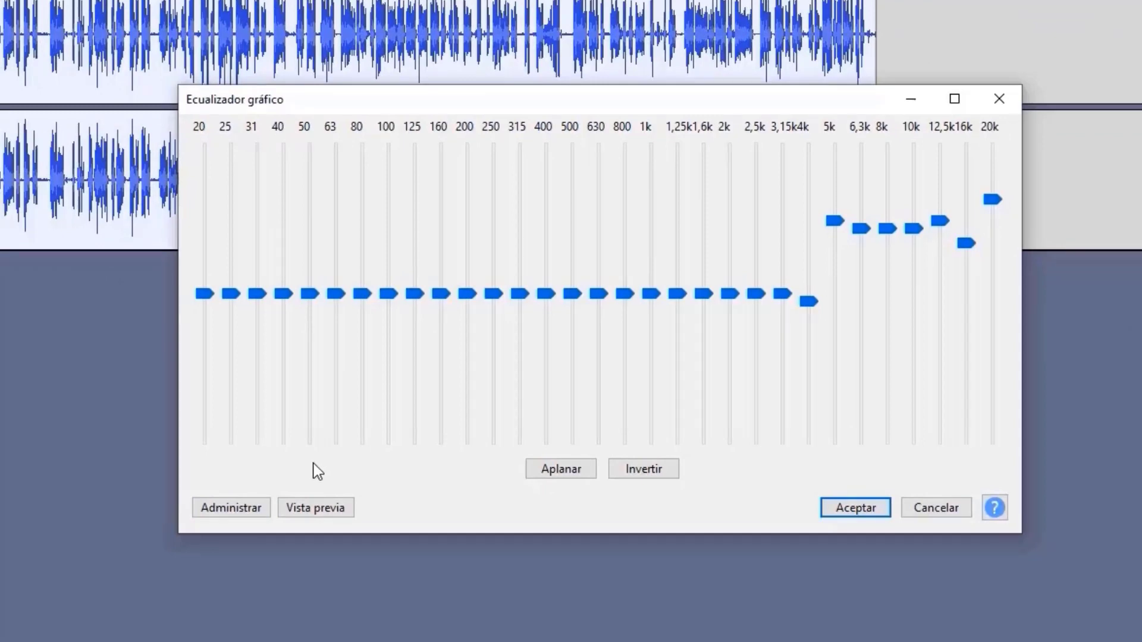
left_click(254, 505)
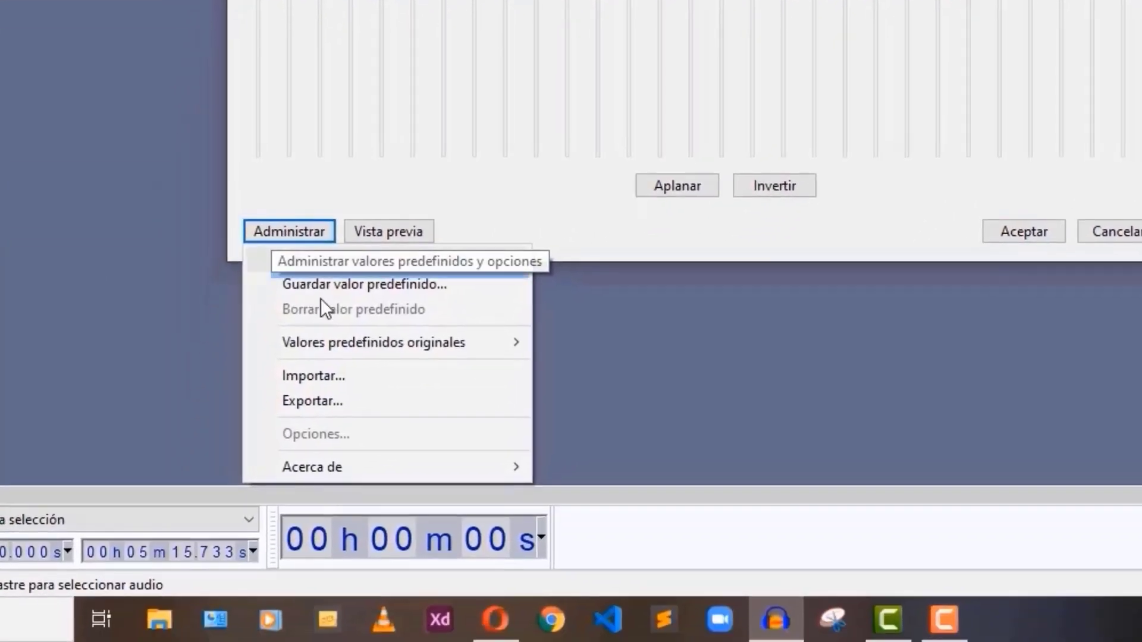
mouse_move(369, 335)
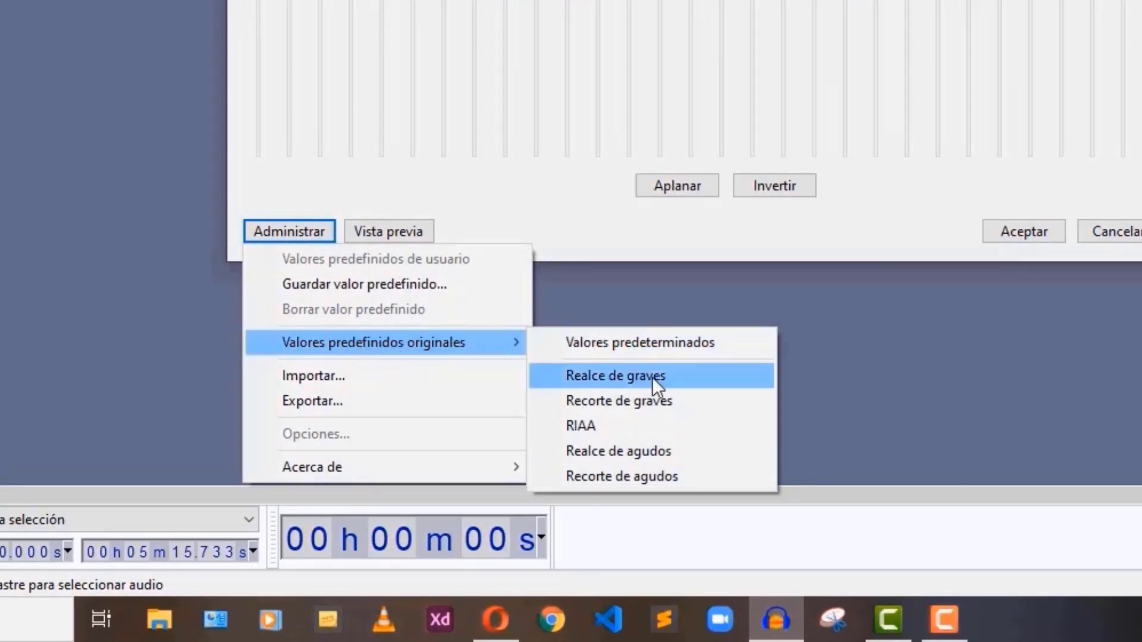
left_click(670, 452)
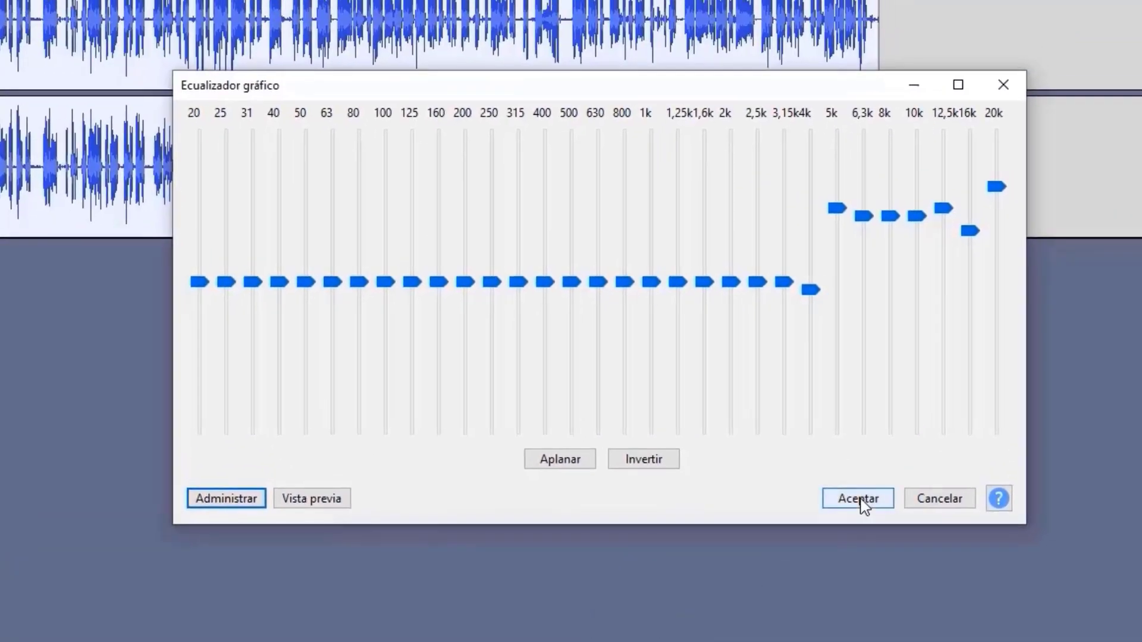
left_click(862, 502)
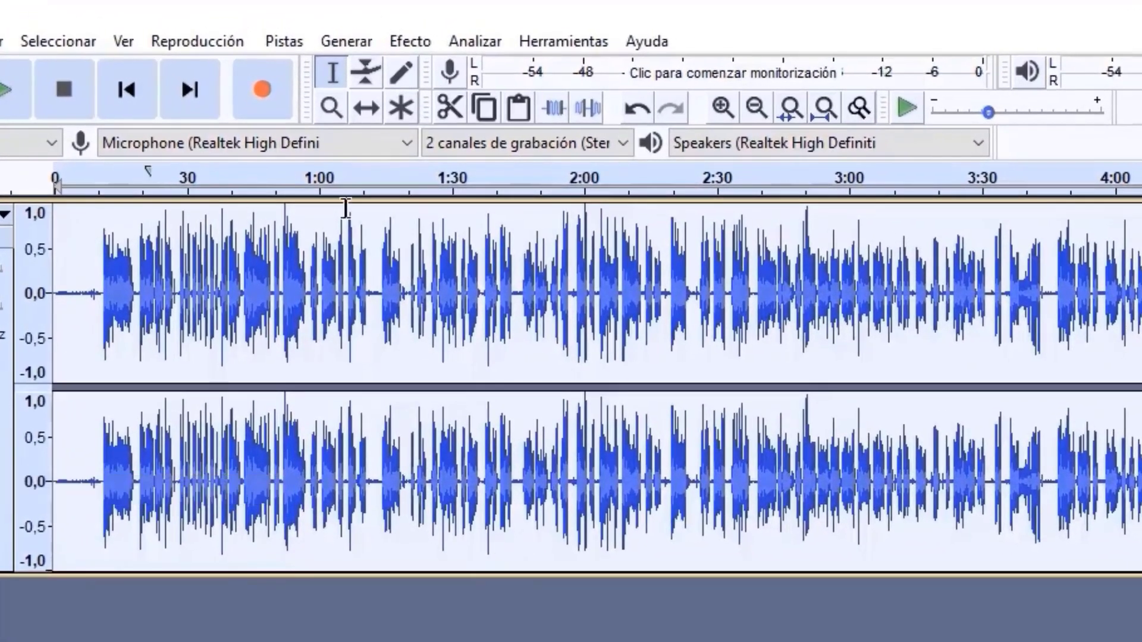
- Normalize the track to a peak amplitude of -1,0 dB with DC offset removal
left_click(409, 41)
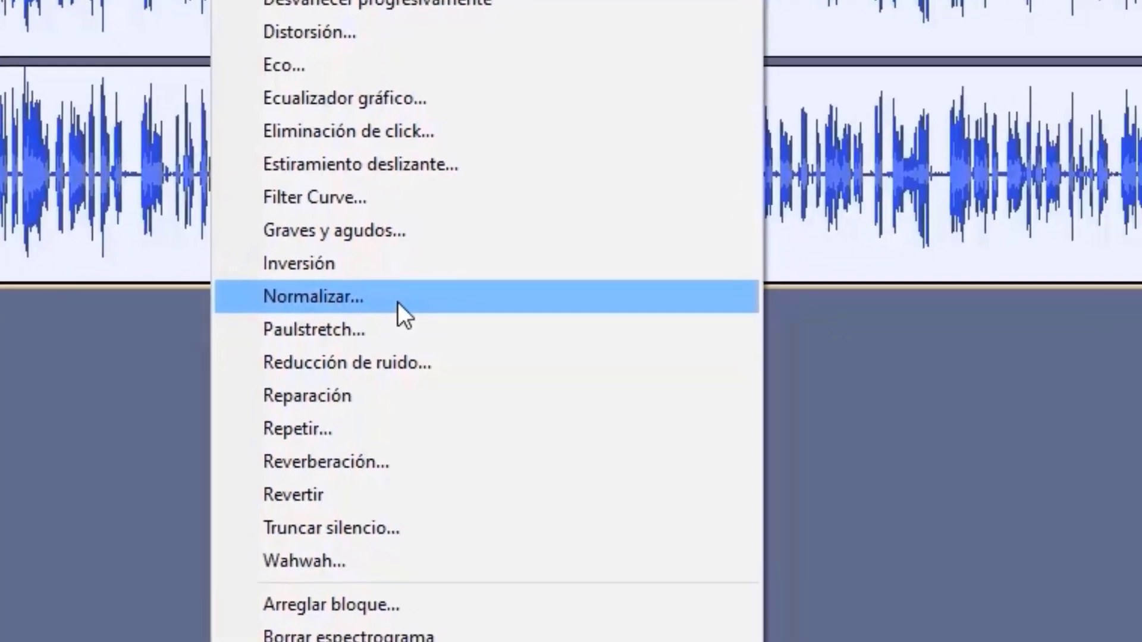
left_click(465, 321)
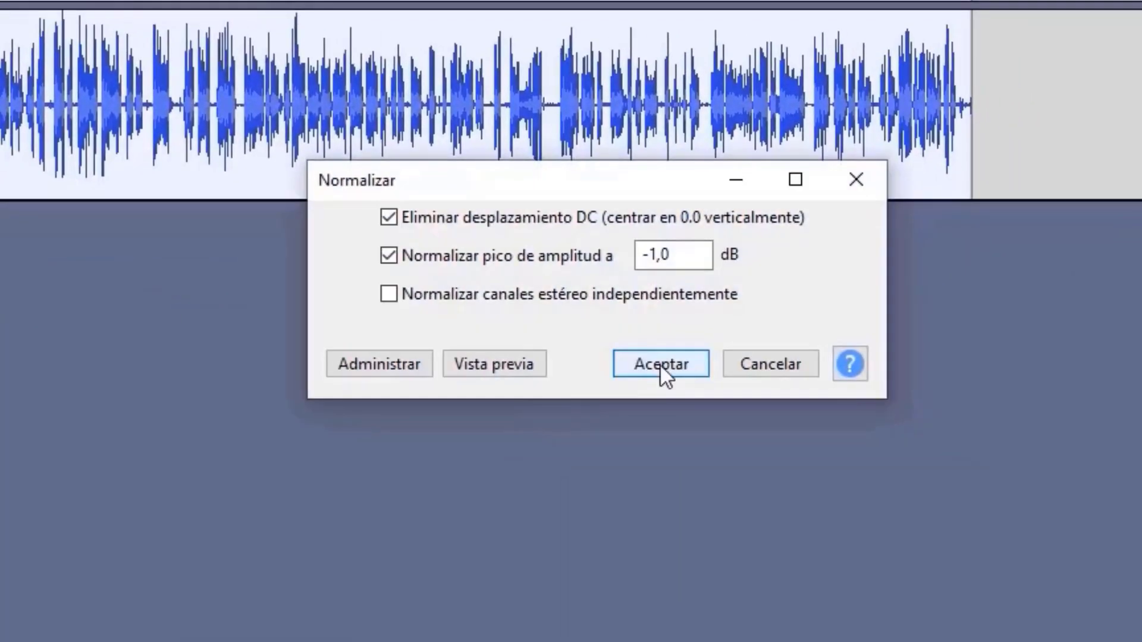
left_click(659, 363)
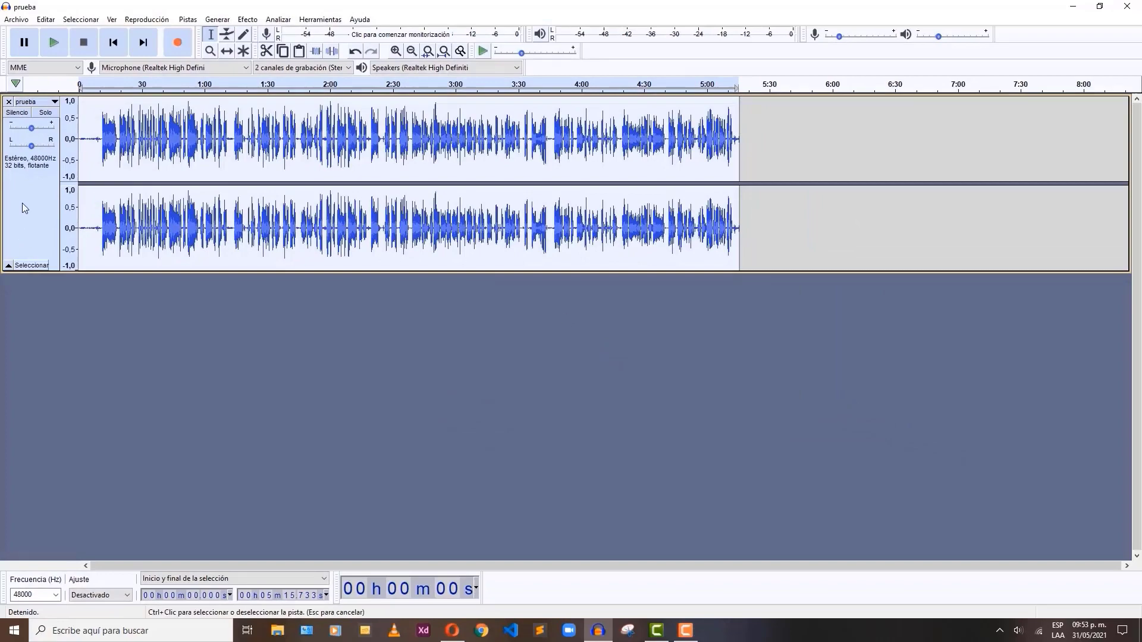
- Capture a noise profile from a few seconds of background noise before the speech starts
left_click(84, 142)
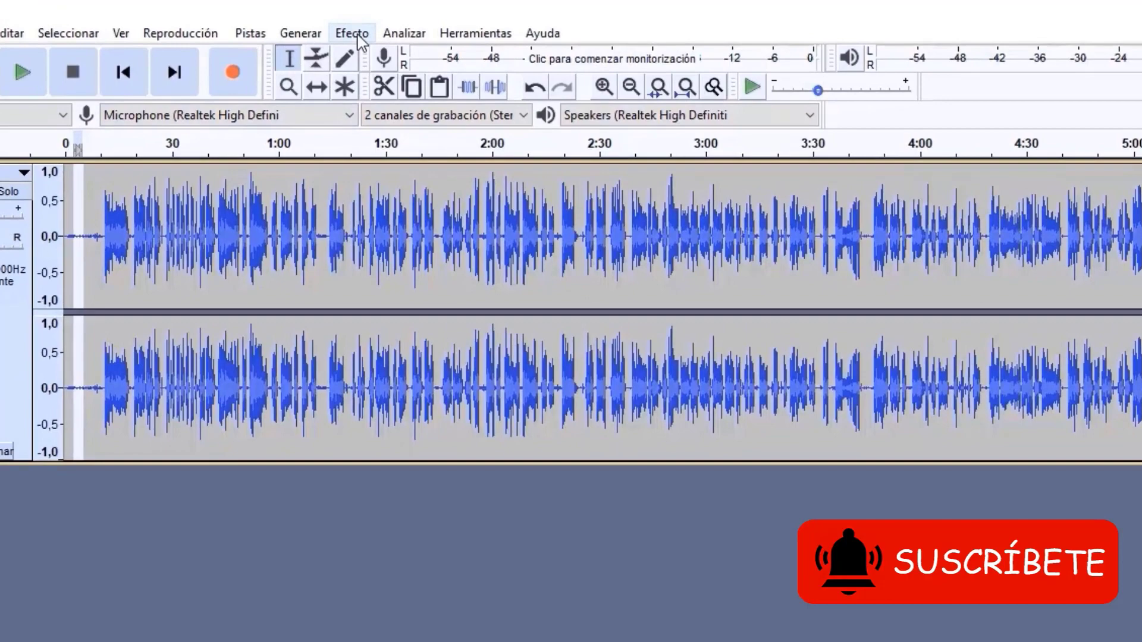
left_click(356, 35)
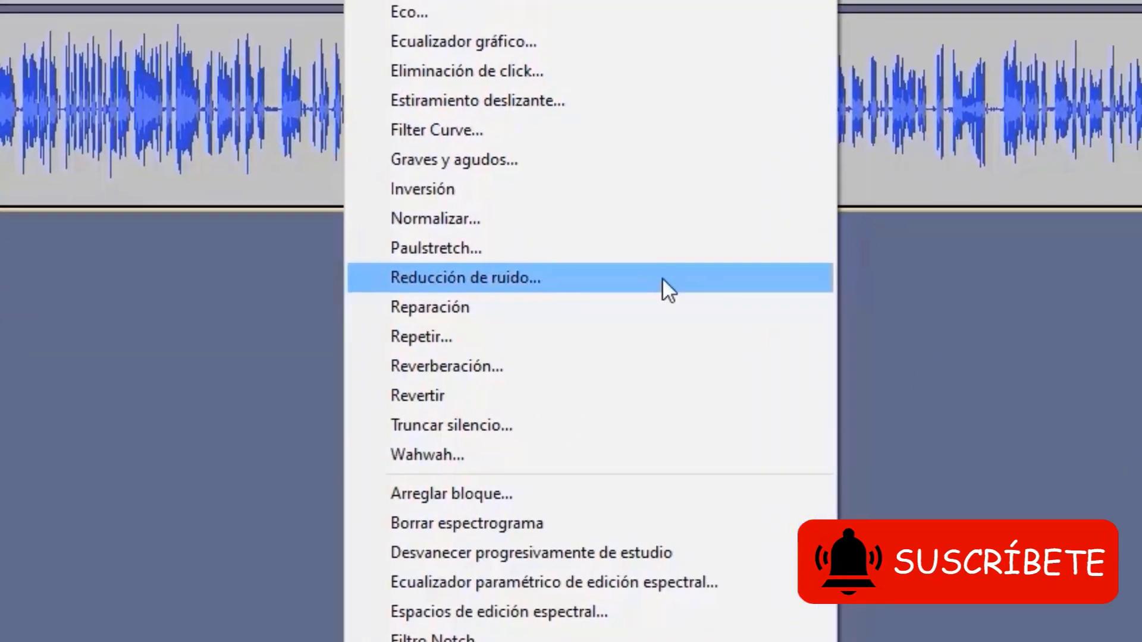
left_click(676, 277)
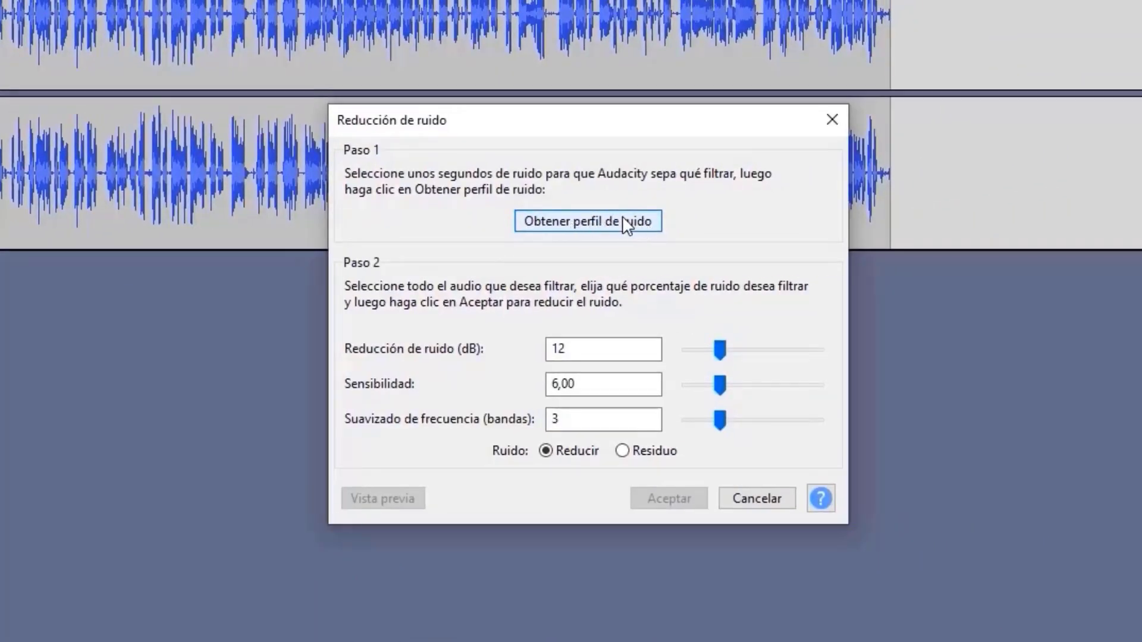
left_click(621, 220)
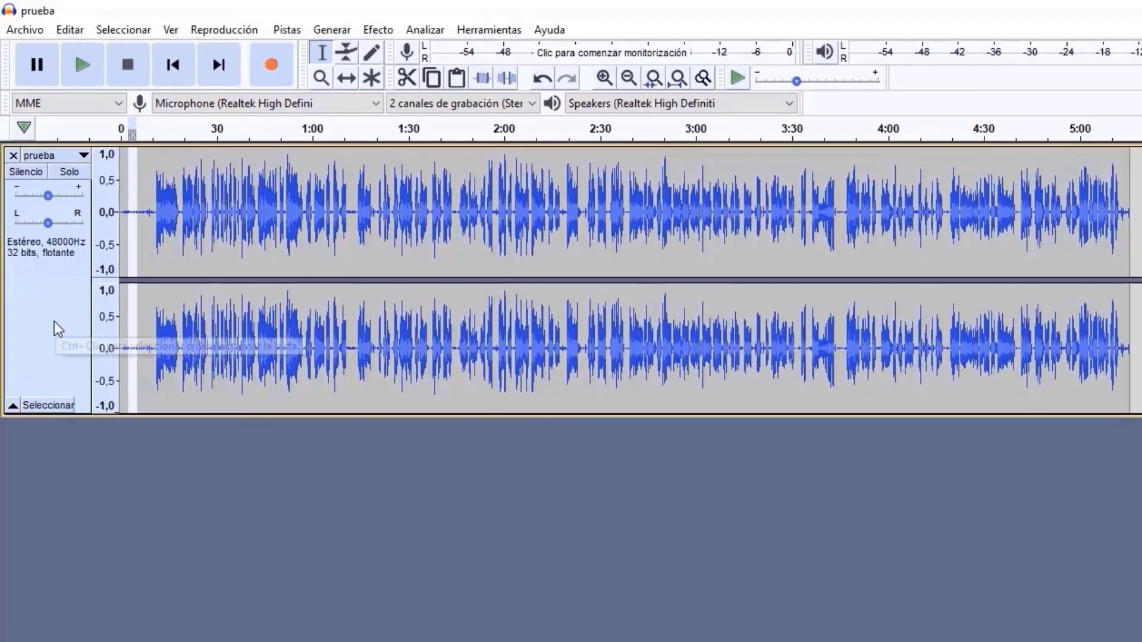
- Apply noise reduction to the whole track at 12 dB, sensitivity 6,00 and 3 smoothing bands
left_click(55, 321)
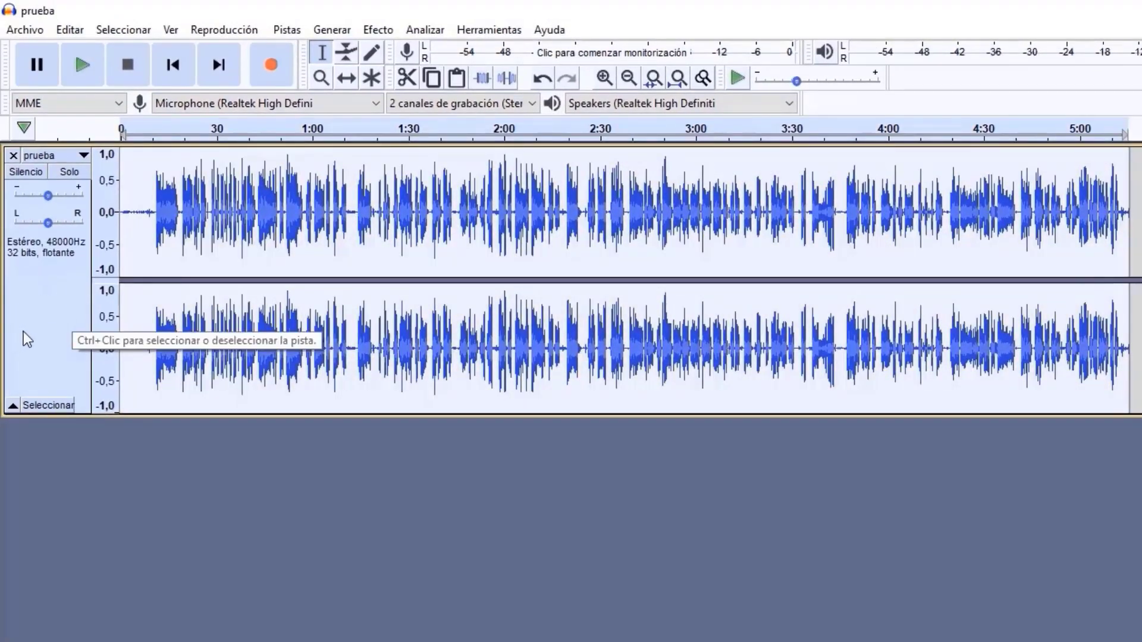
left_click(379, 30)
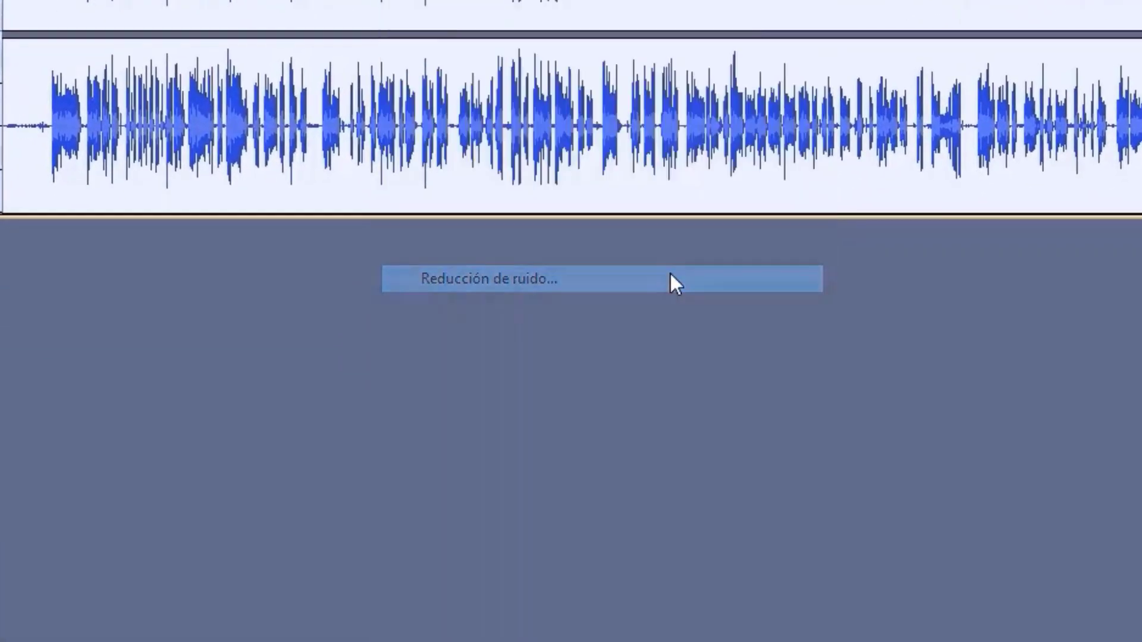
left_click(670, 273)
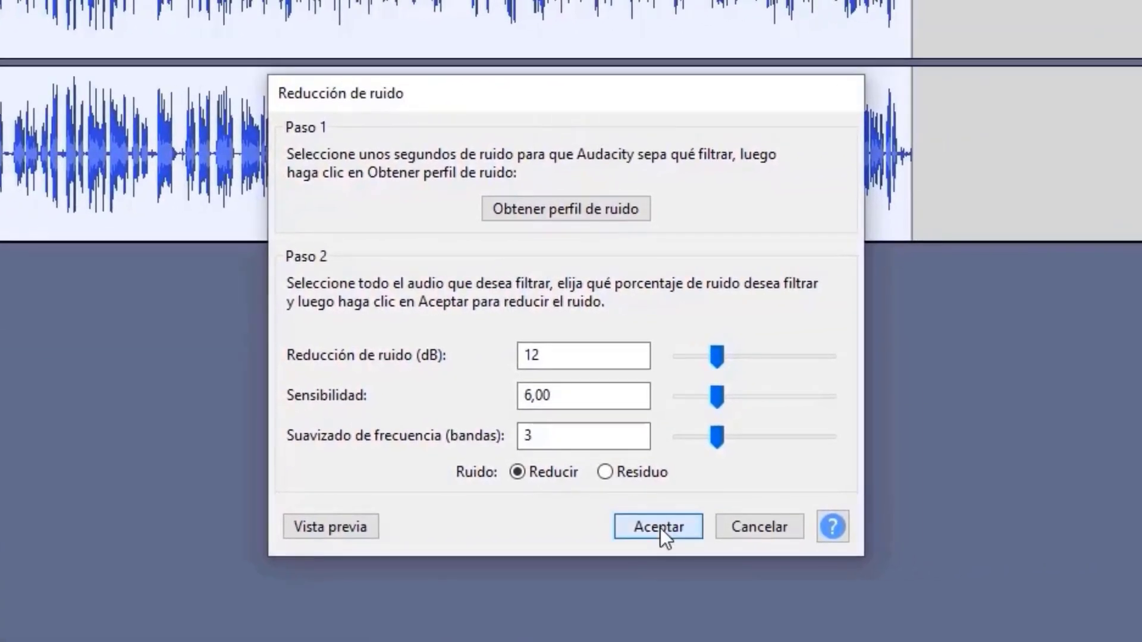
left_click(660, 527)
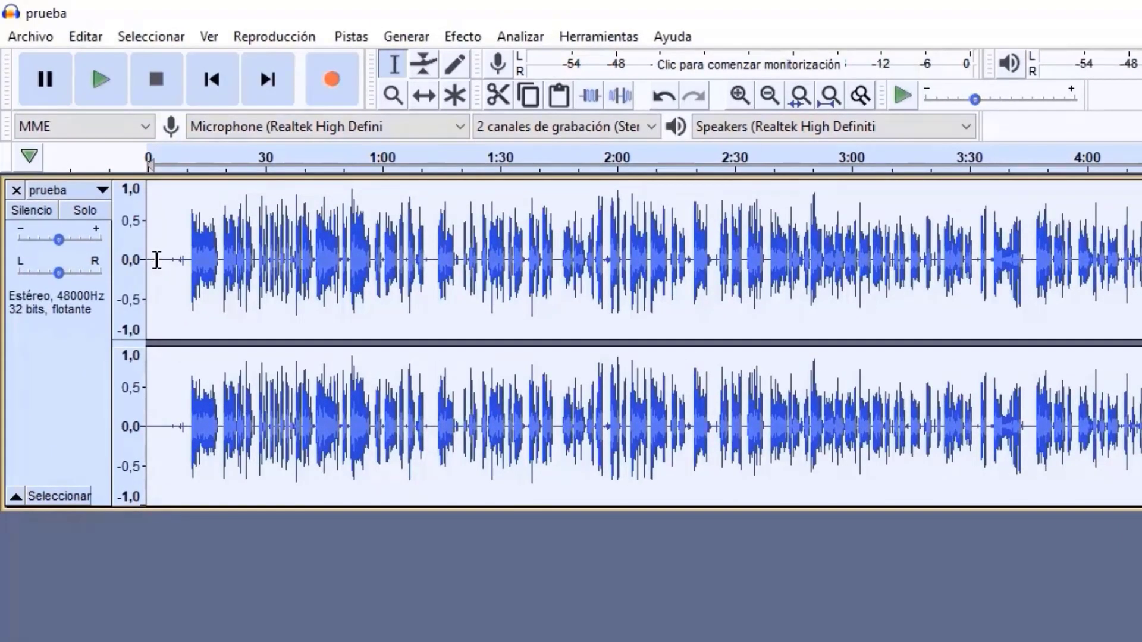
- Capture a new noise profile from the quiet opening seconds of the already noise-reduced track
left_click_drag(157, 260, 168, 263)
left_click(462, 36)
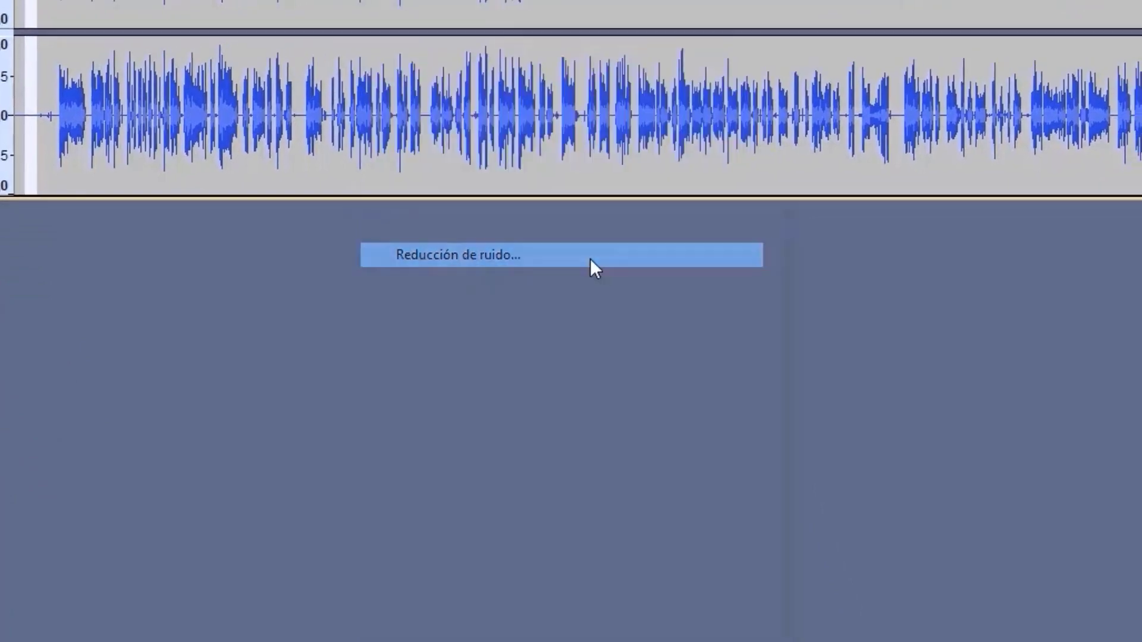
left_click(591, 259)
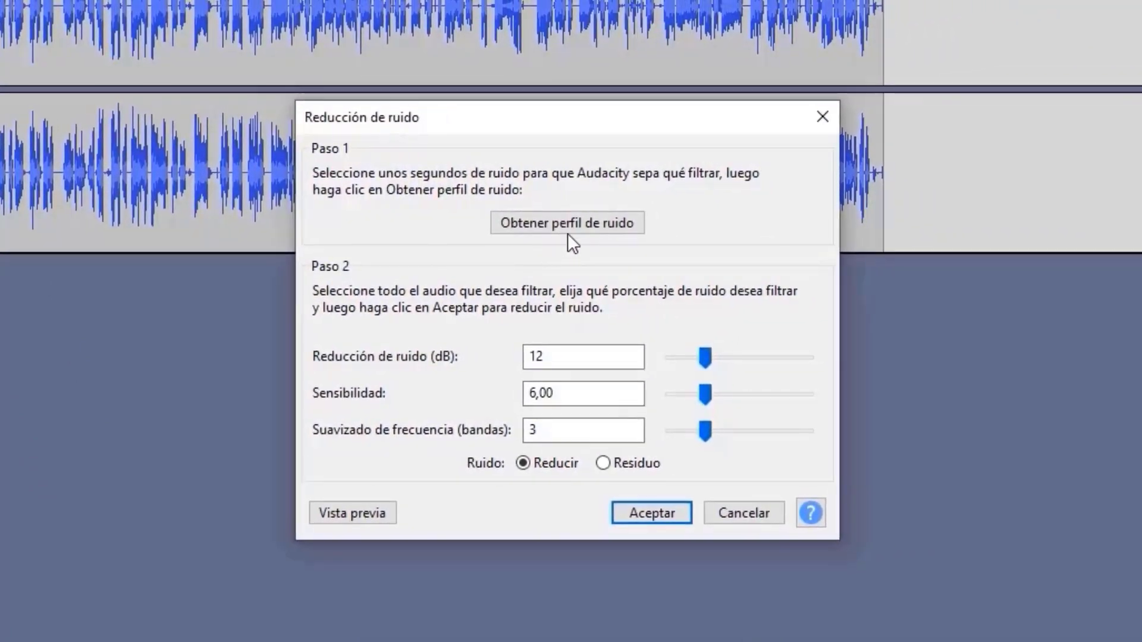
left_click(595, 224)
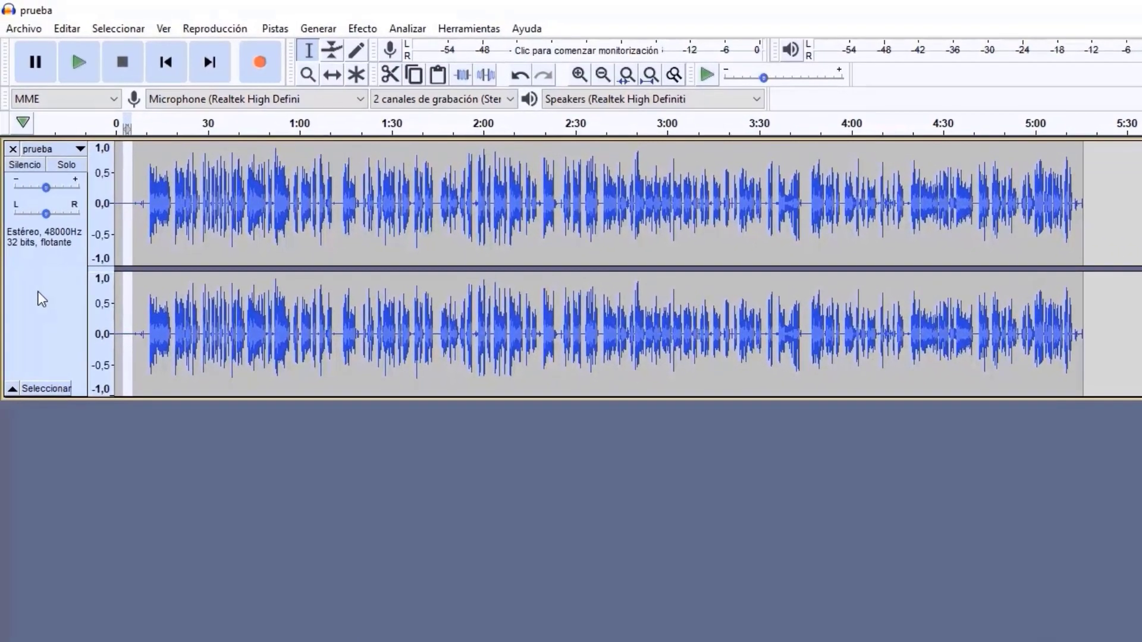
- Run a second noise reduction pass over the whole track with 12 dB, sensitivity 6,00 and 3 bands
left_click(41, 299)
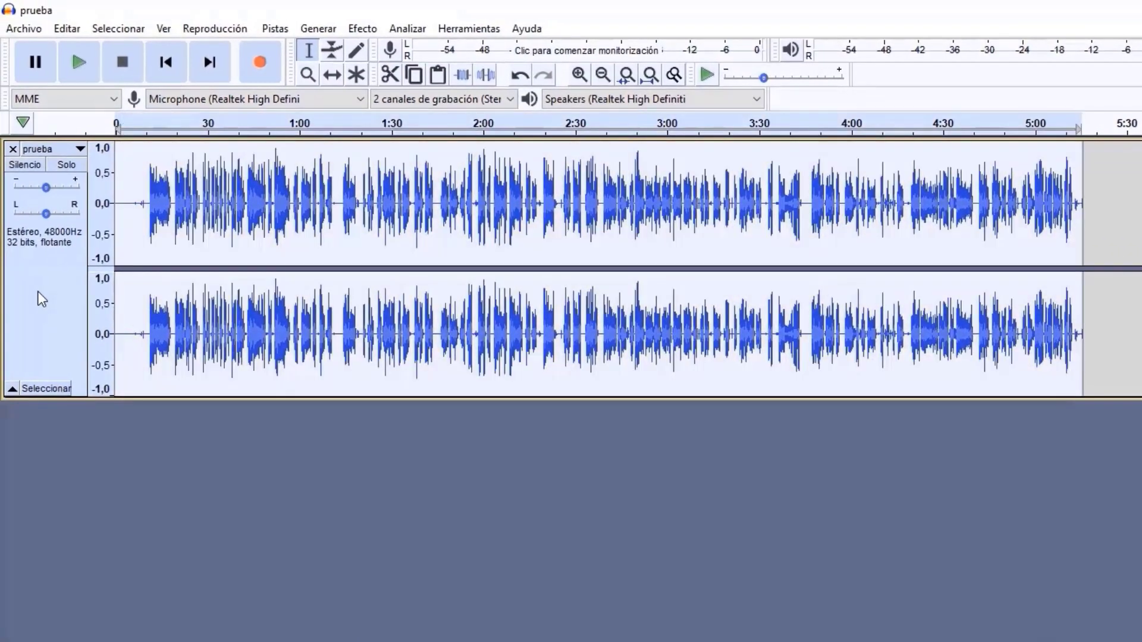
left_click(359, 30)
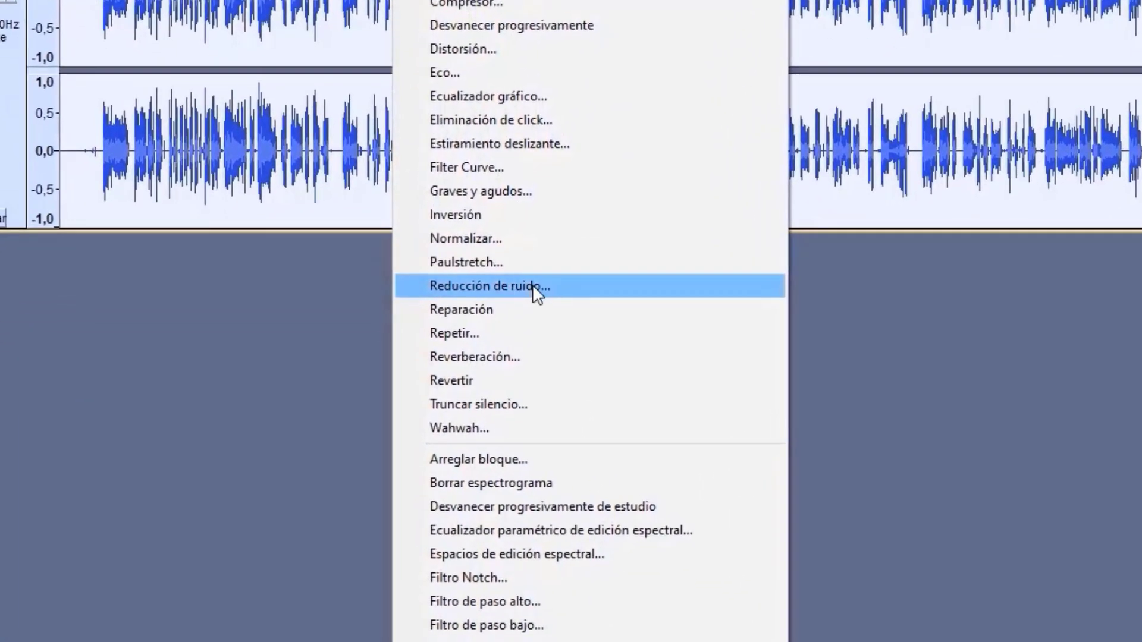
left_click(533, 284)
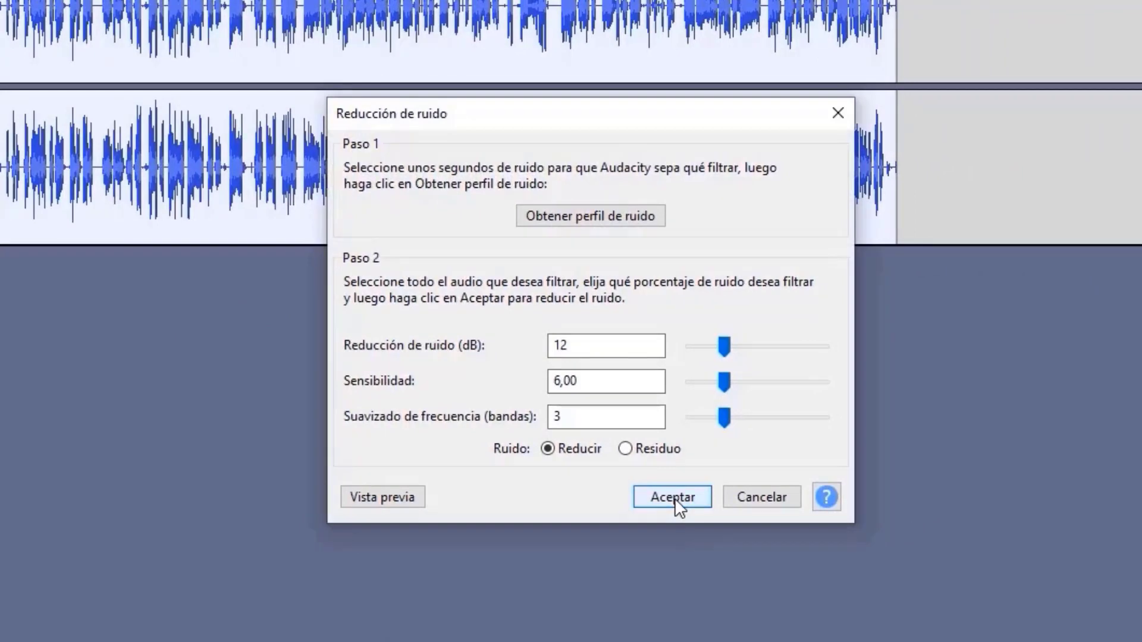
left_click(676, 499)
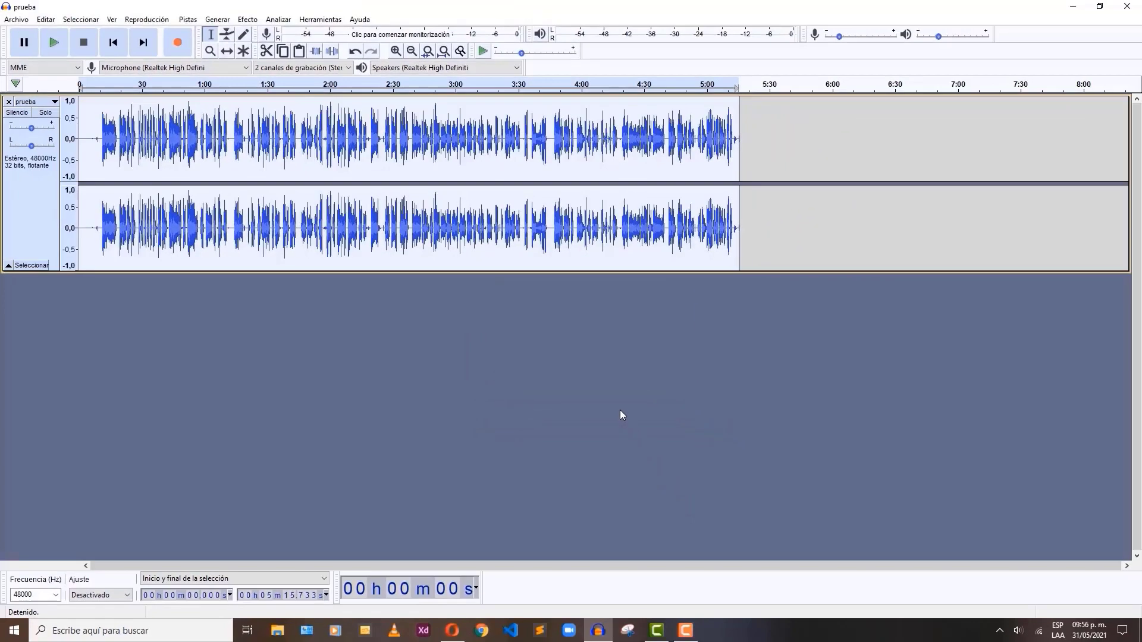
- Play the processed track from the beginning, lower the playback volume while listening, and stop playback
left_click(54, 46)
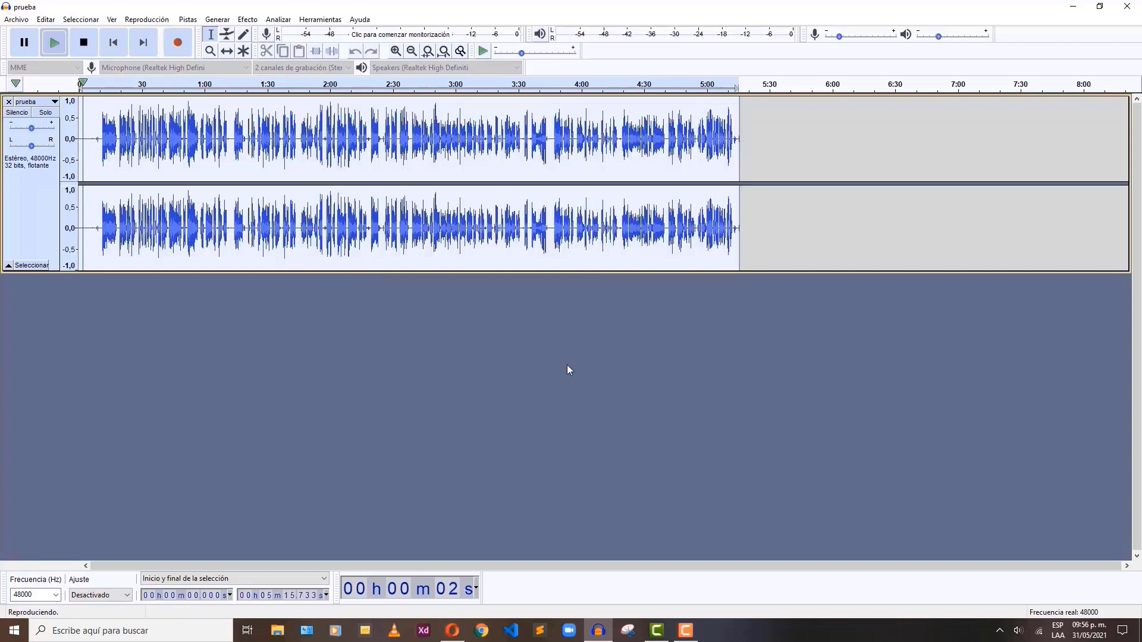
key("XF86AudioLowerVolume")
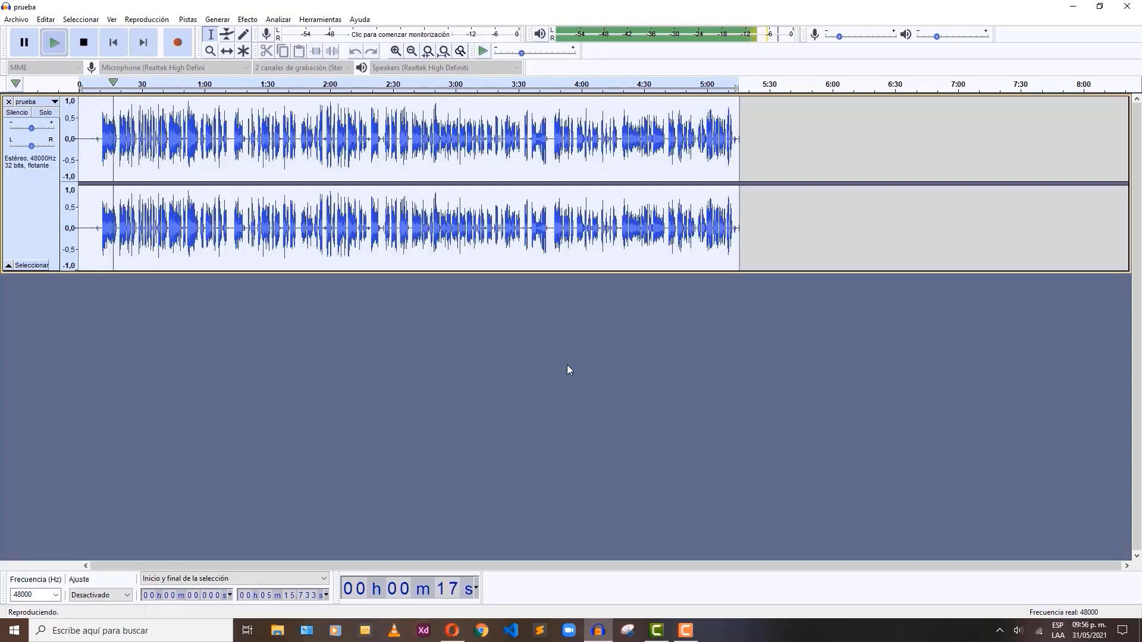
key("XF86AudioLowerVolume")
key("XF86AudioLowerVolume")
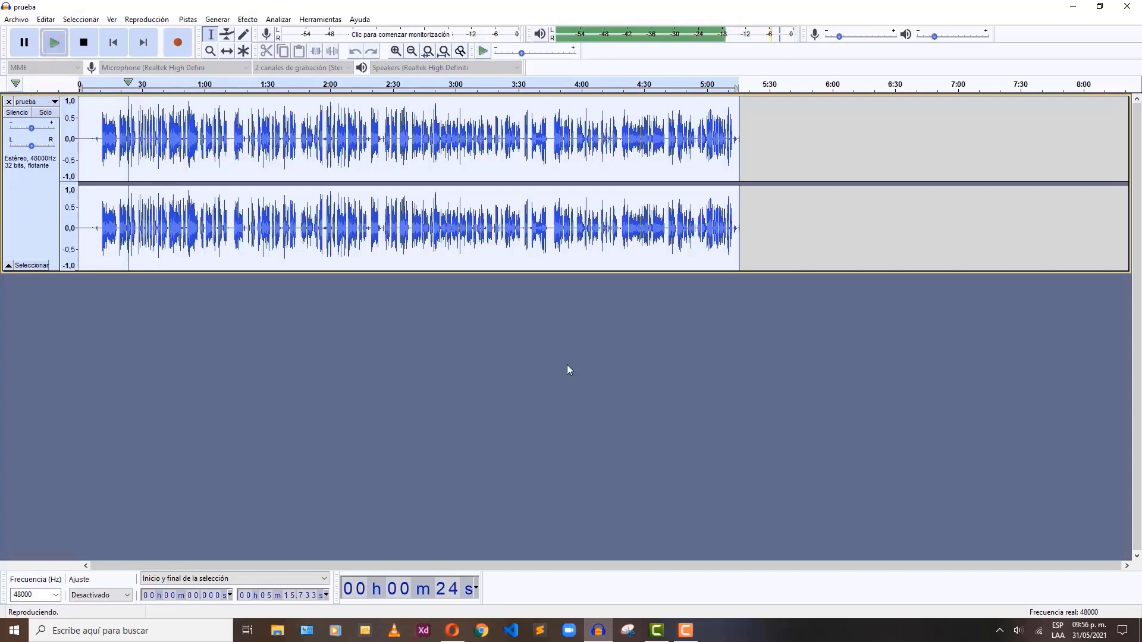
left_click(83, 42)
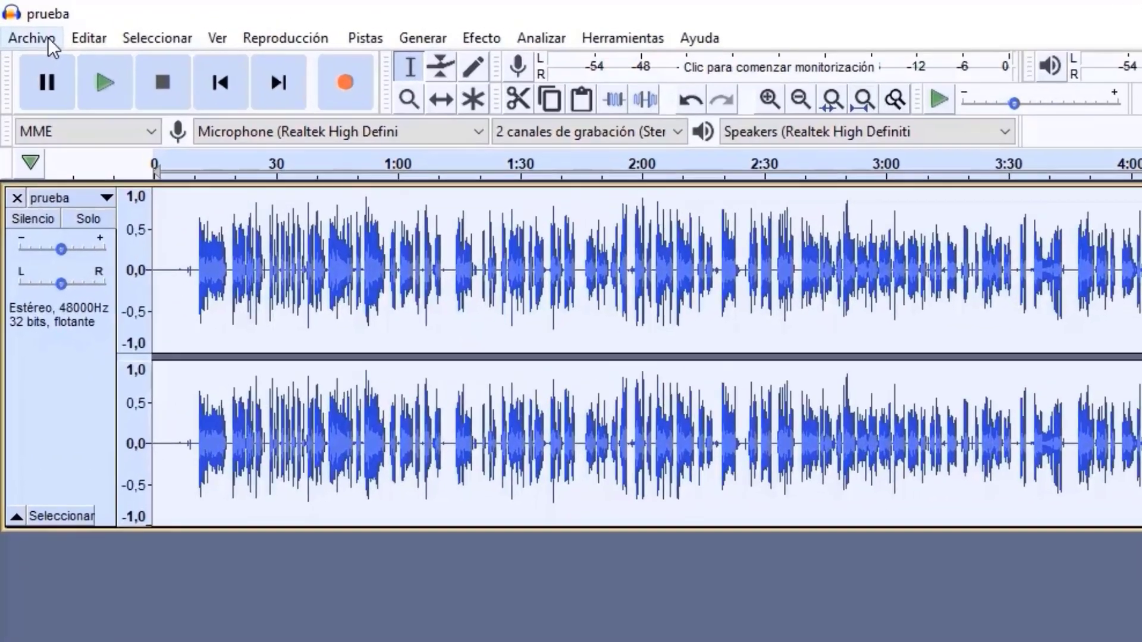
- Export the processed audio as MP3 to the desktop as prueba.mp3, overwriting the existing file and keeping the default format options and metadata tags
left_click(24, 19)
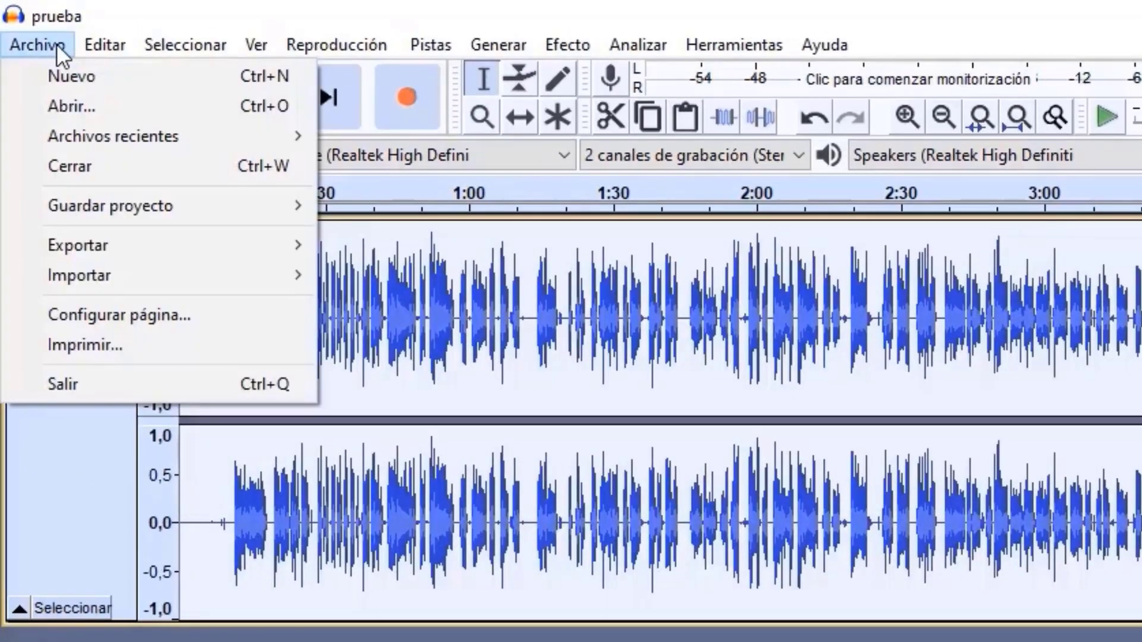
mouse_move(126, 241)
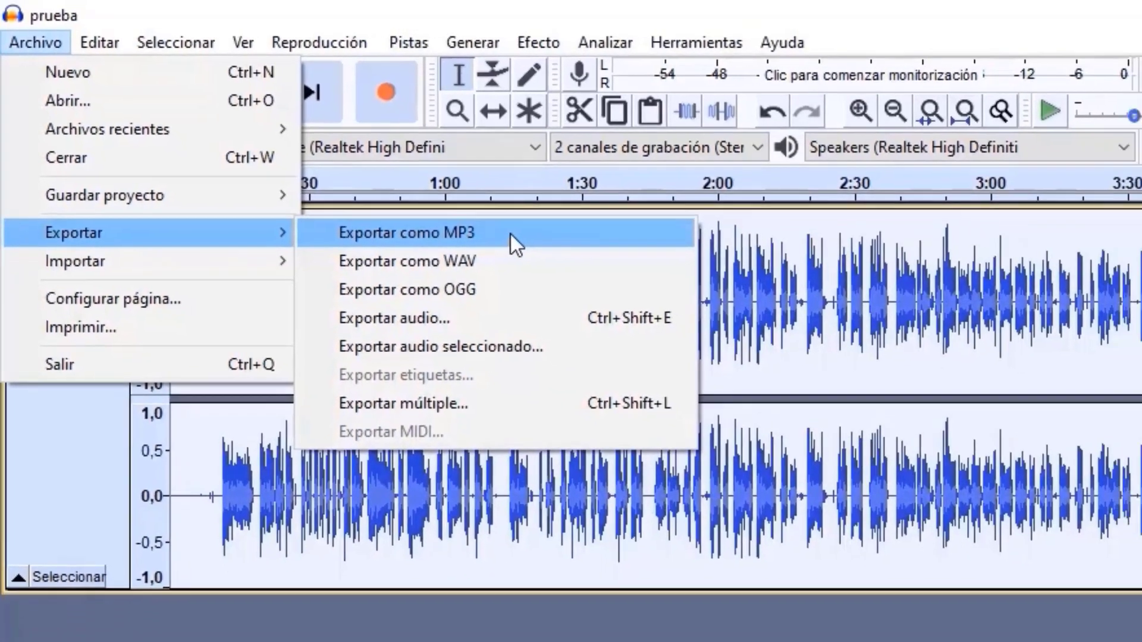
left_click(536, 245)
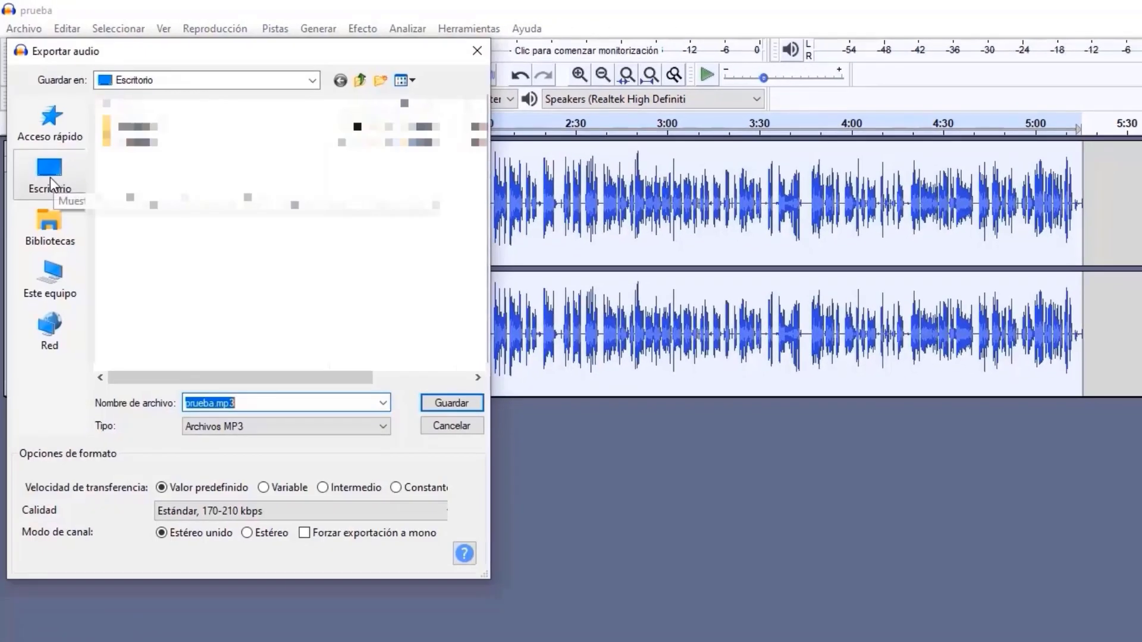
left_click(50, 181)
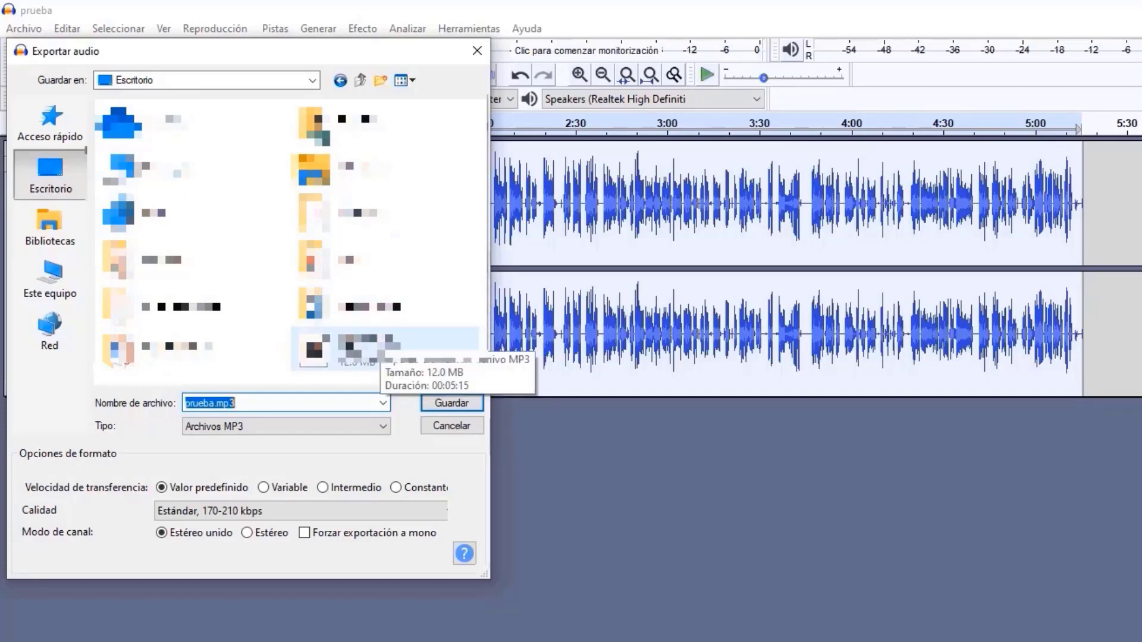
left_click(452, 402)
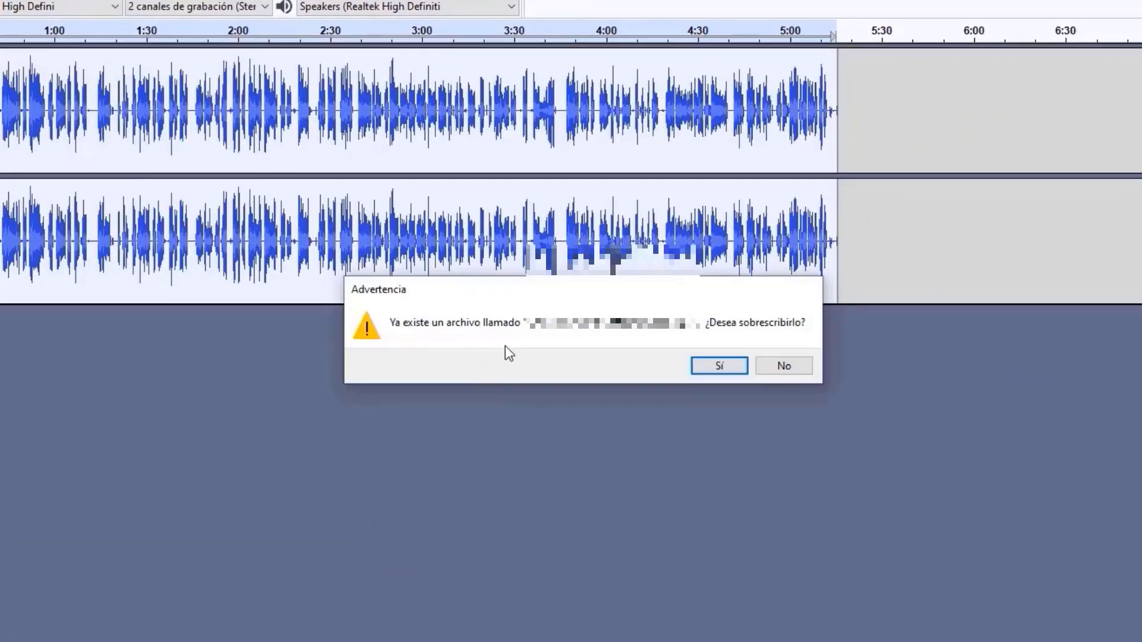
left_click(719, 367)
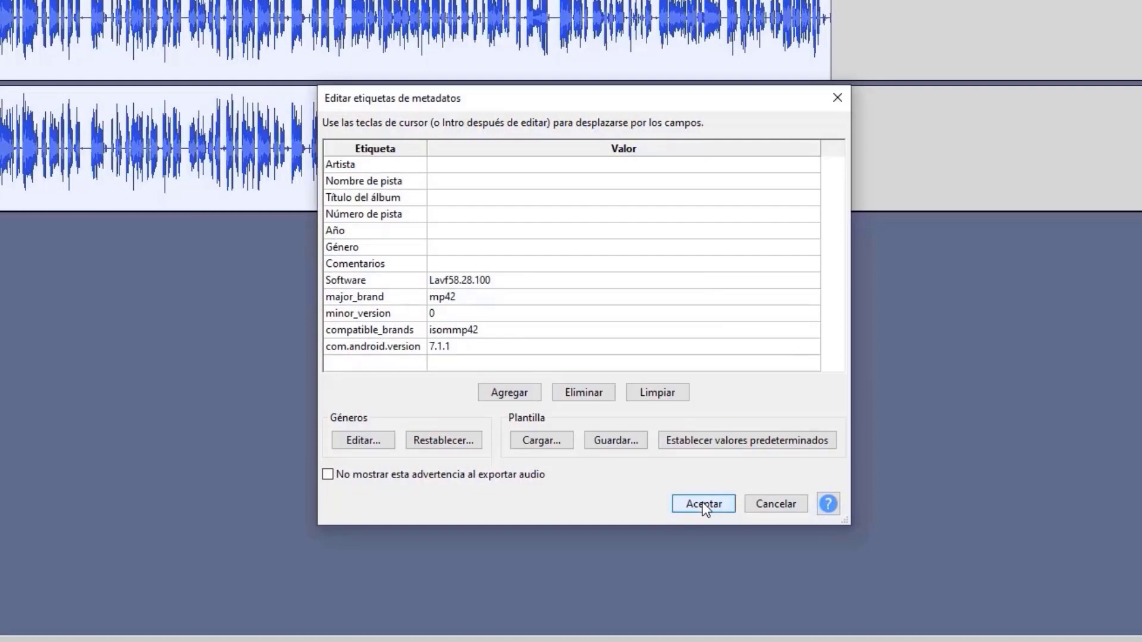
left_click(704, 502)
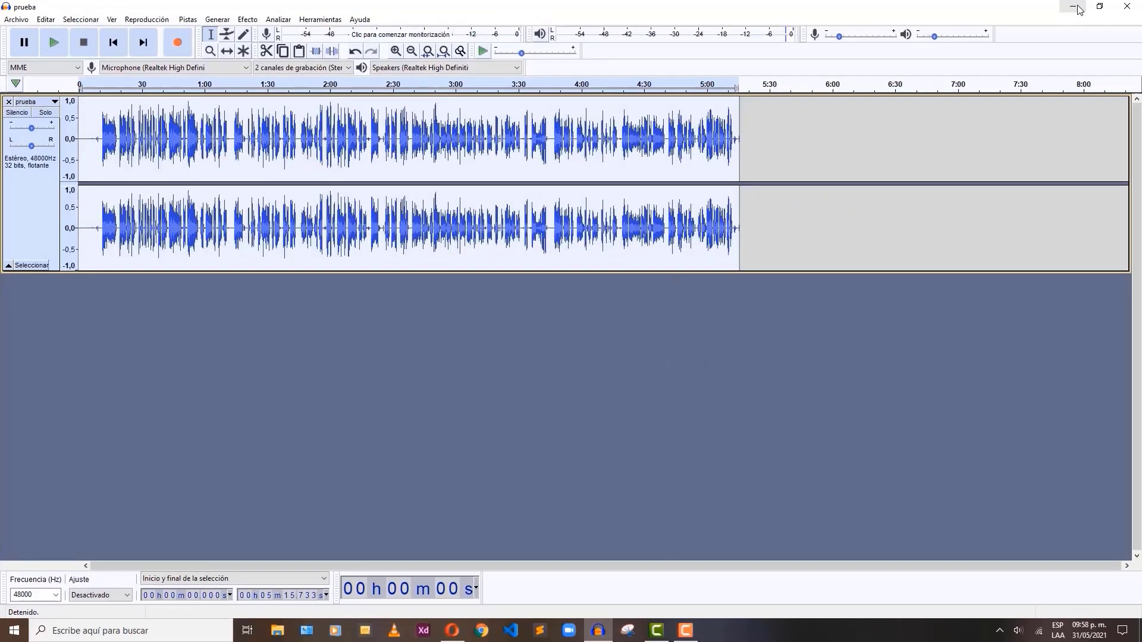
- Minimize the audio editor and move the exported prueba.mp3 to an empty spot on the desktop, below the first row of icons
left_click(1074, 8)
left_click_drag(104, 156, 189, 132)
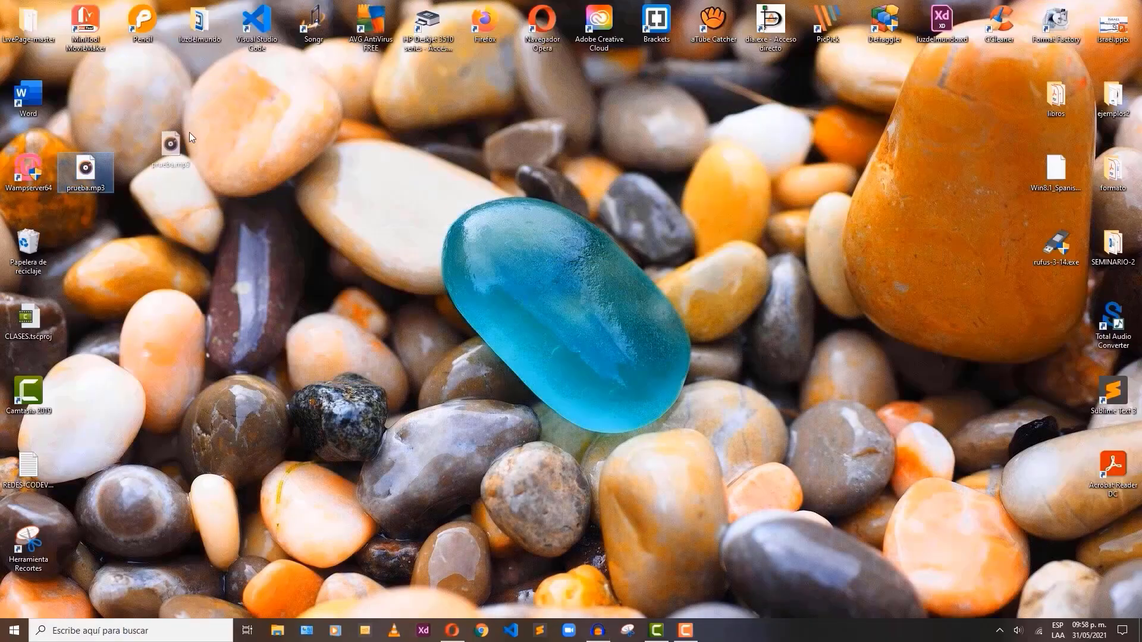
left_click_drag(281, 161, 258, 108)
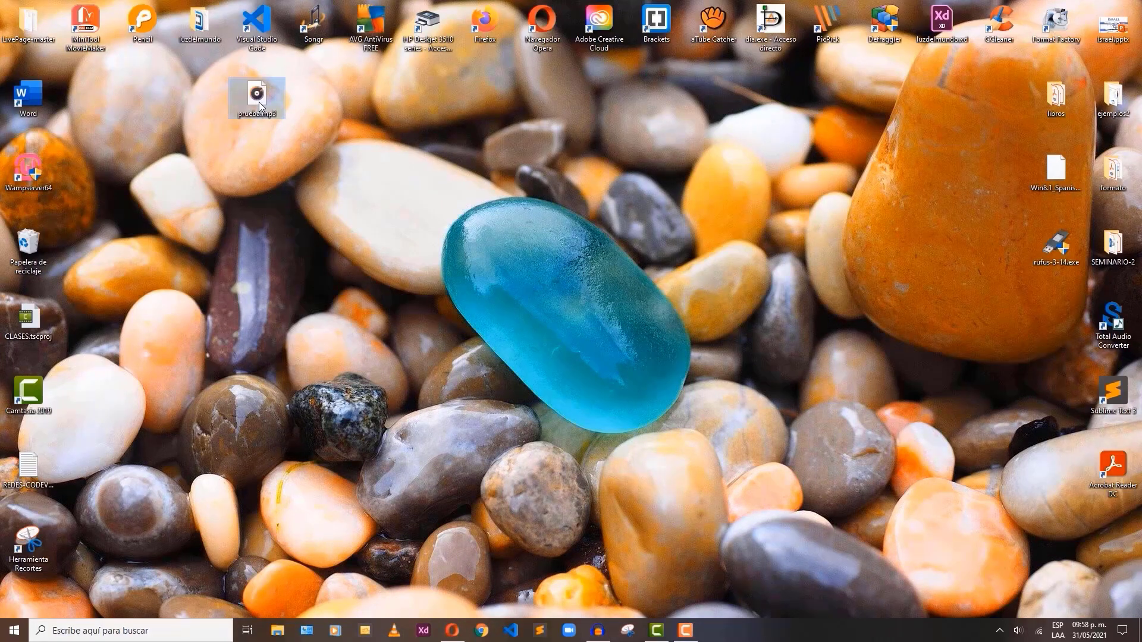
- Play prueba.mp3 in Groove Música, skip to about 0:55, raise the system volume to 18 while listening, and pause playback
double_click(259, 102)
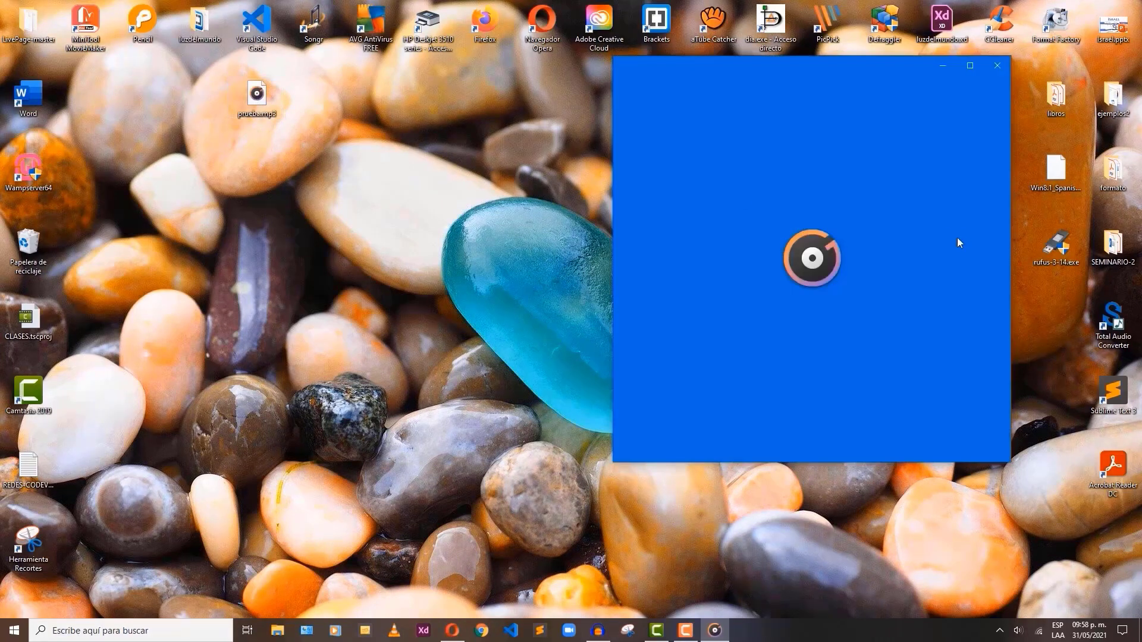
left_click(788, 451)
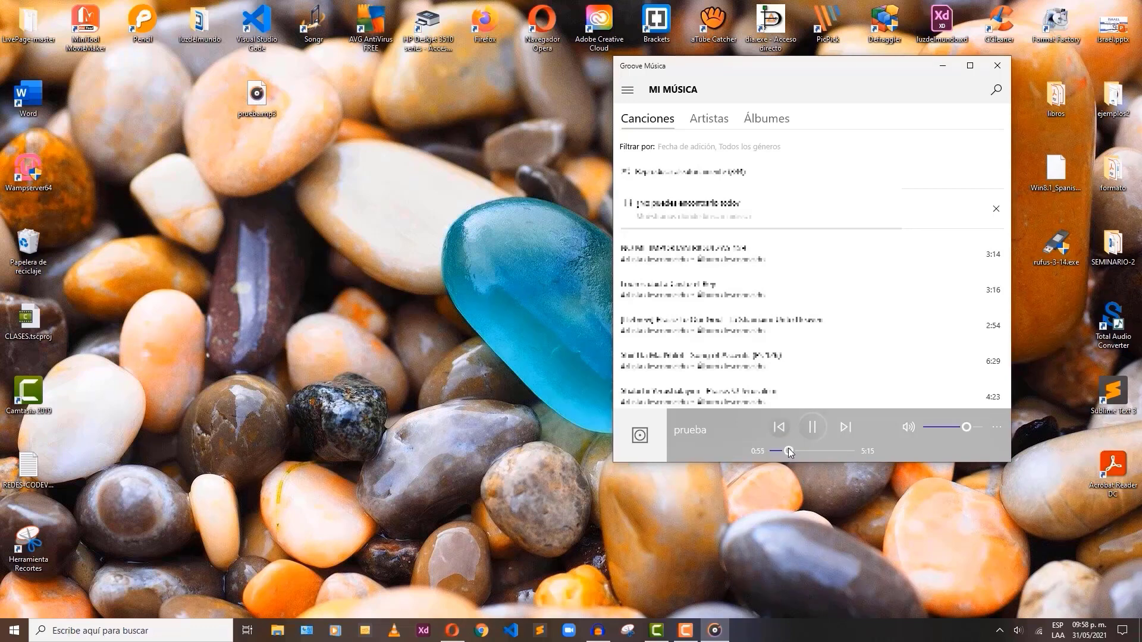
key("XF86AudioRaiseVolume")
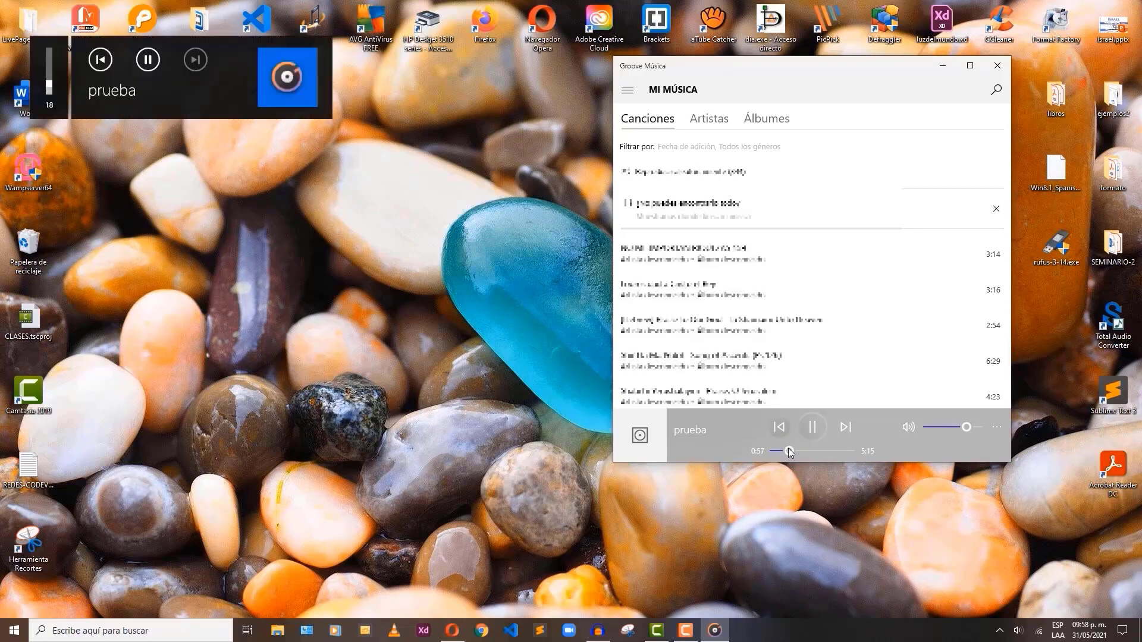
left_click(815, 429)
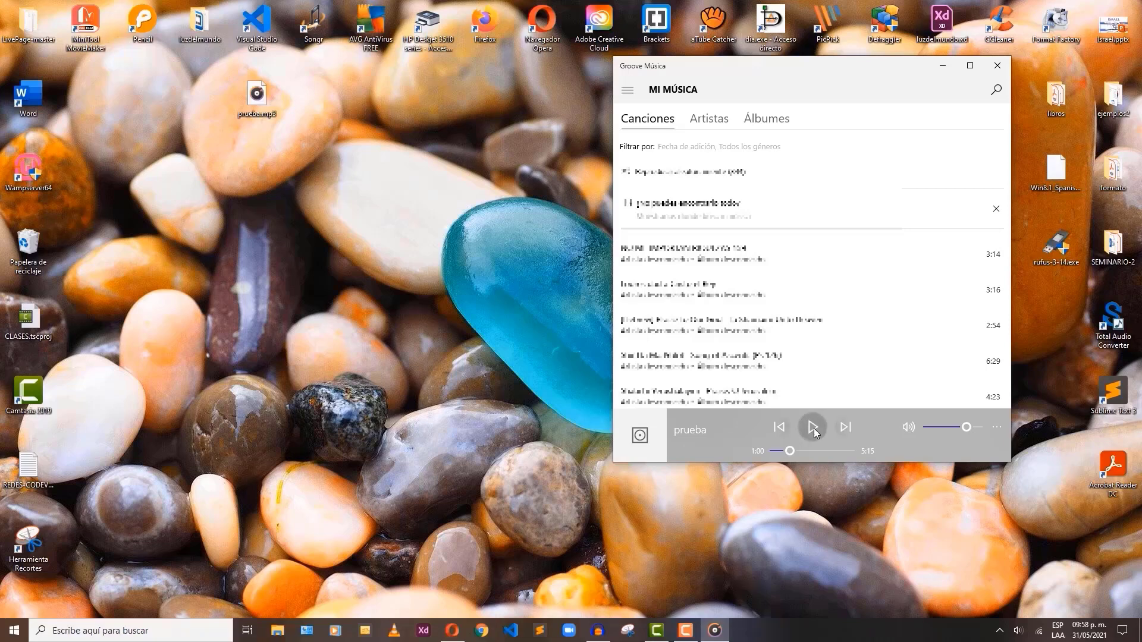